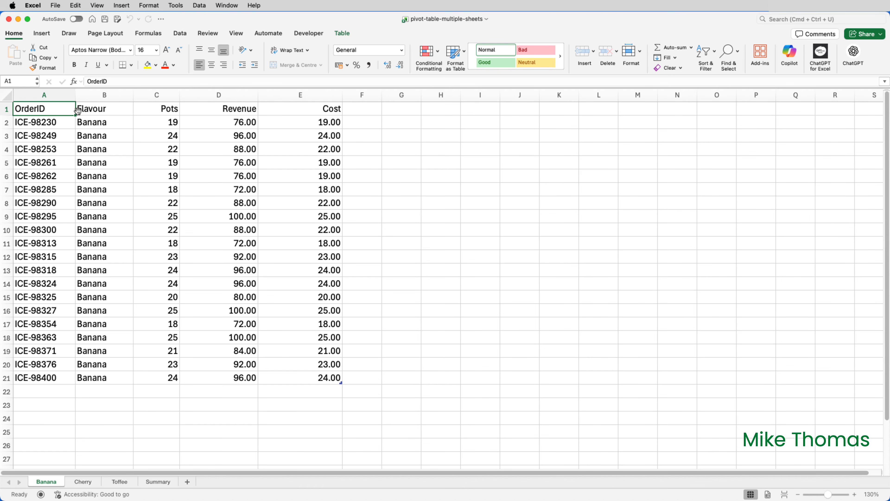
Convert the order data in A1:E13 on the Toffee sheet into a table with headers.
left_click(158, 482)
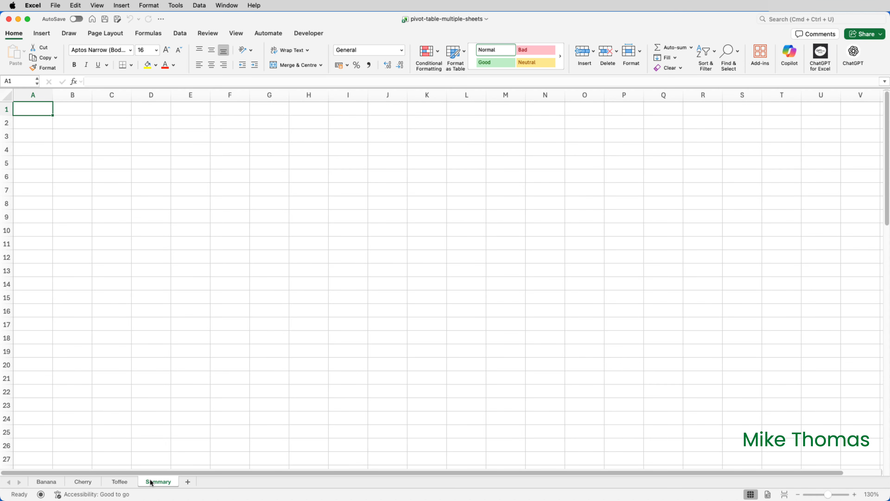
left_click(56, 483)
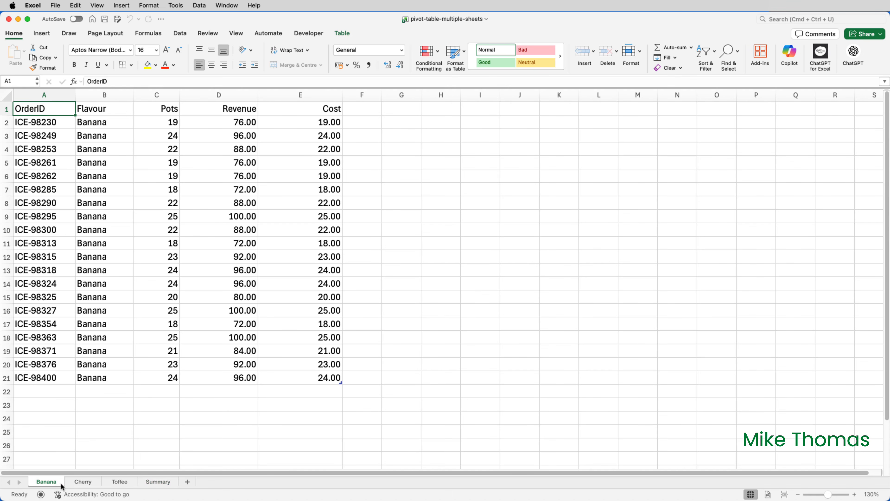
left_click(79, 483)
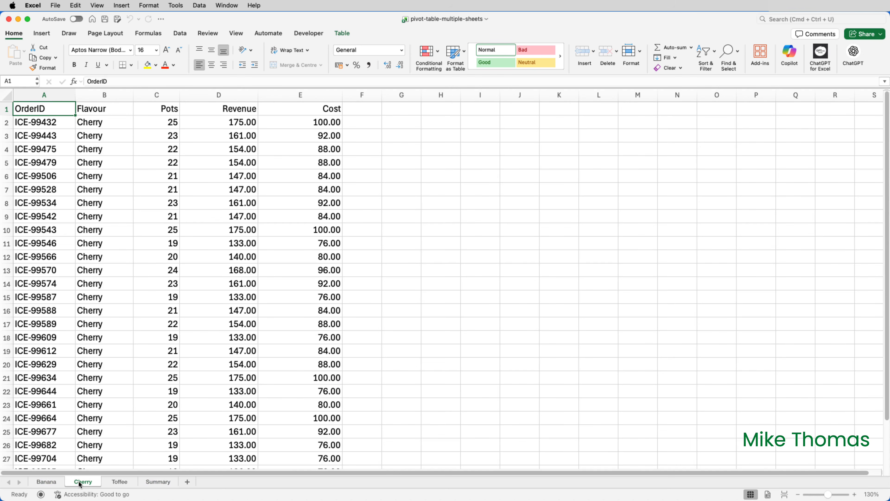
left_click(120, 483)
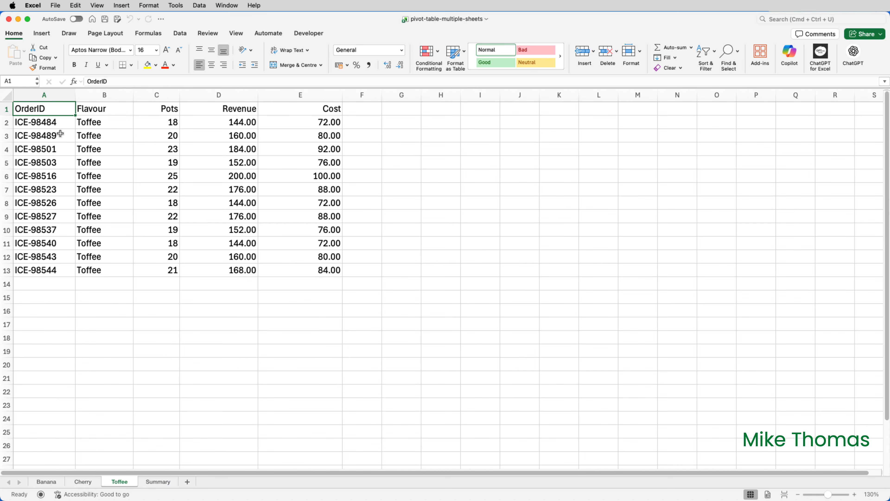
left_click(40, 33)
left_click(68, 49)
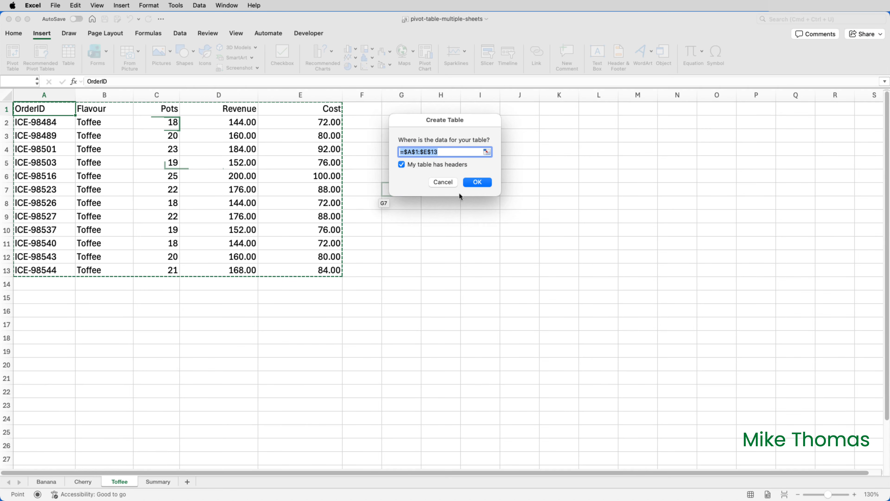
left_click(476, 187)
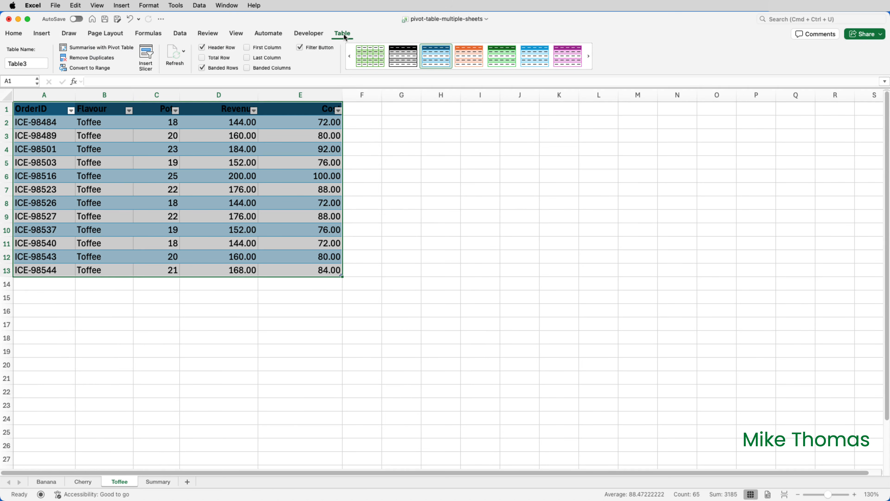
Turn off the Toffee table's filter buttons and clear its table style.
left_click(299, 48)
mouse_move(571, 65)
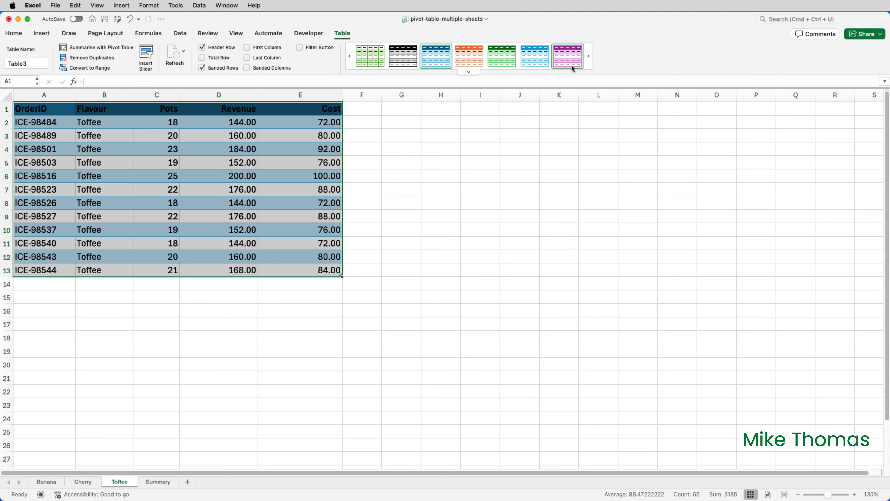
left_click(472, 73)
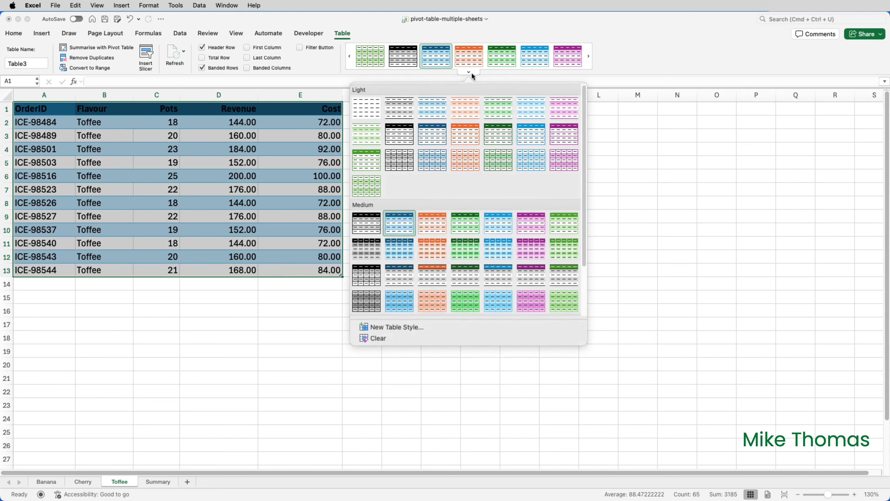
left_click(379, 342)
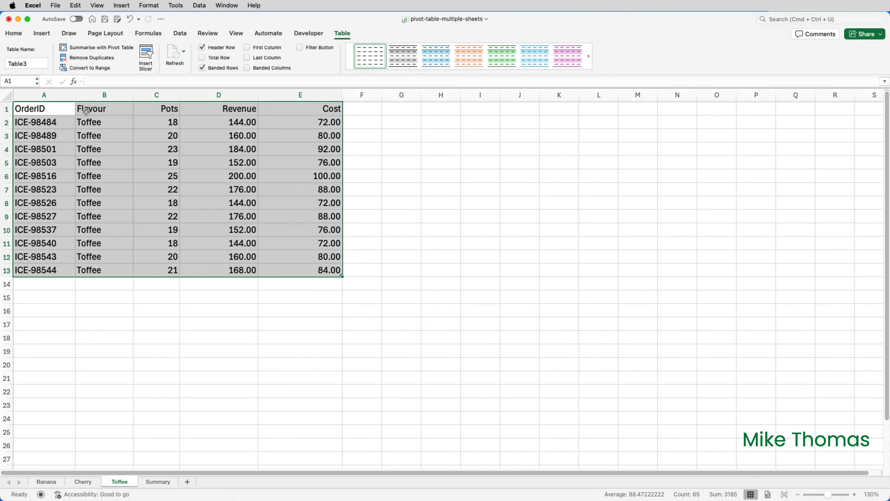
left_click(52, 109)
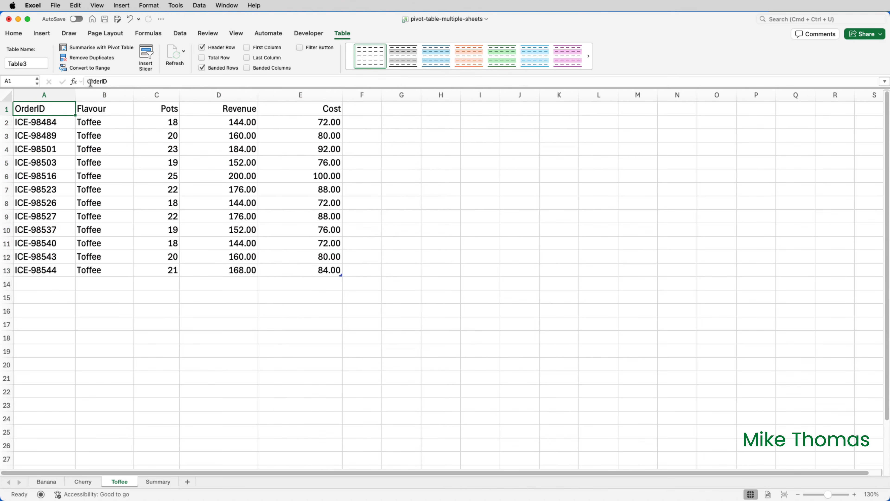
Rename the table on the Toffee sheet as Toffee.
left_click(33, 64)
key("super+a")
type("Toffee")
key("Return")
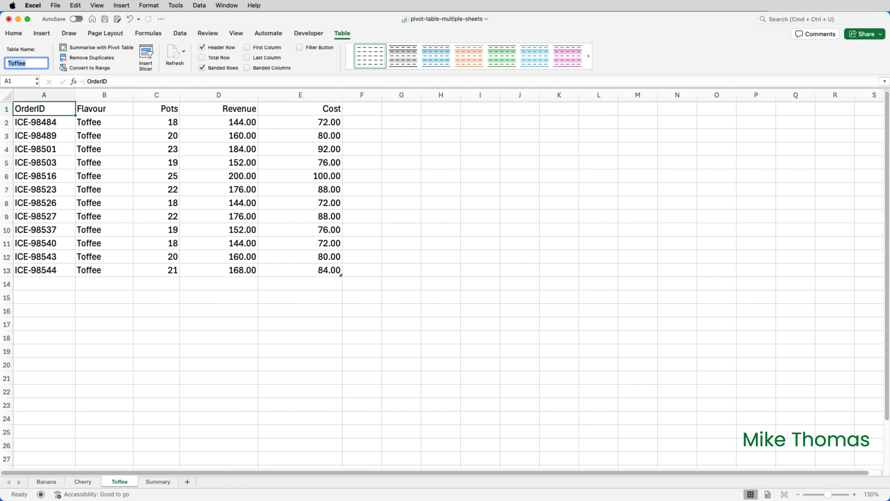
Begin a VSTACK formula in cell A1 of the Summary sheet with Banana[#Headers] as its first array.
left_click(165, 486)
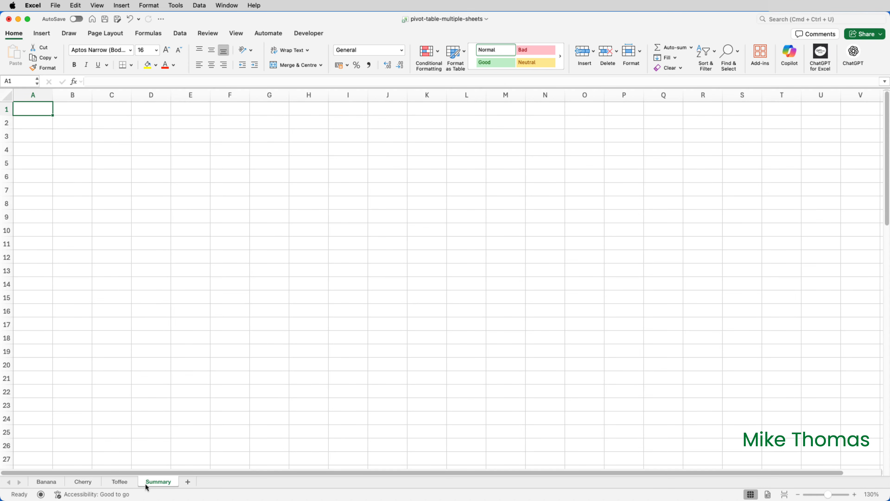
left_click(127, 485)
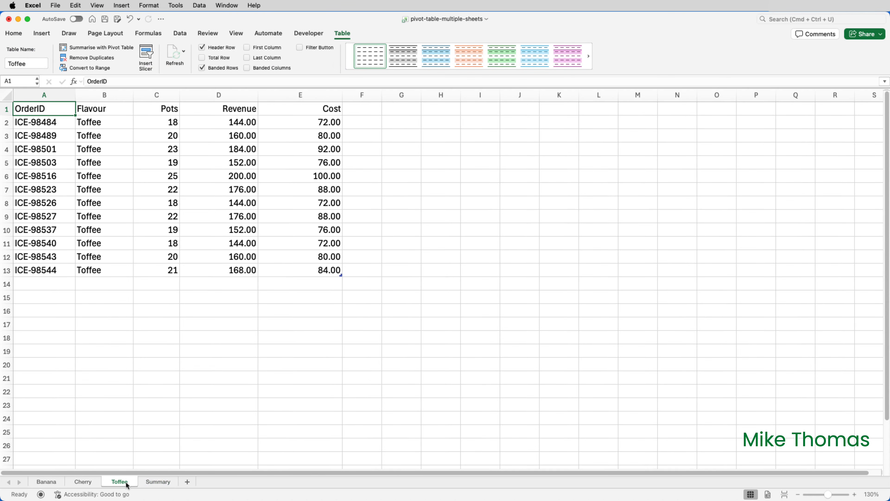
left_click(160, 483)
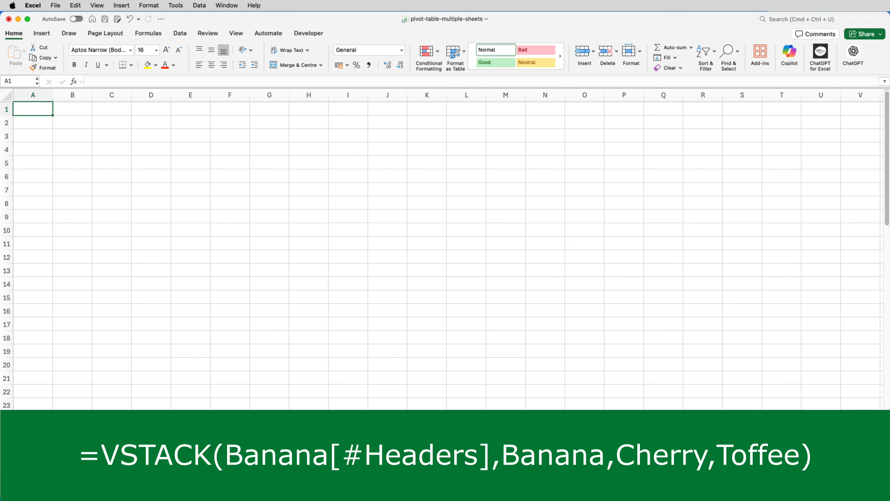
type("=VSTA")
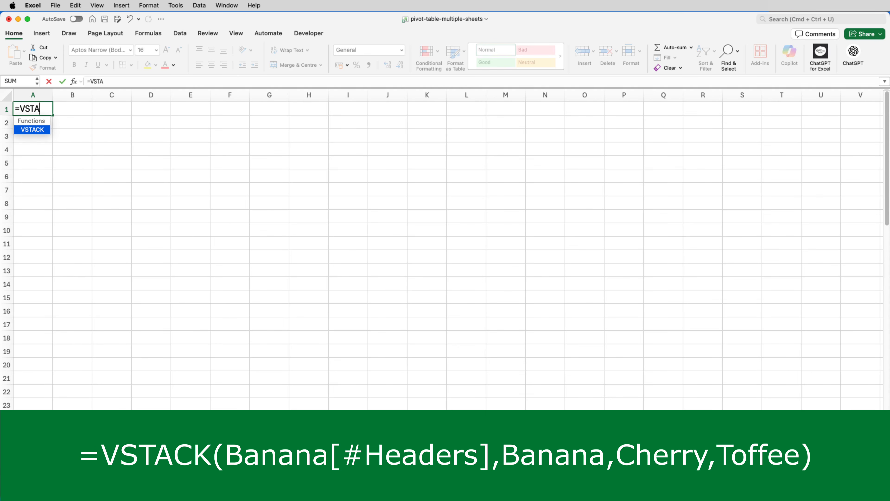
type("CK(")
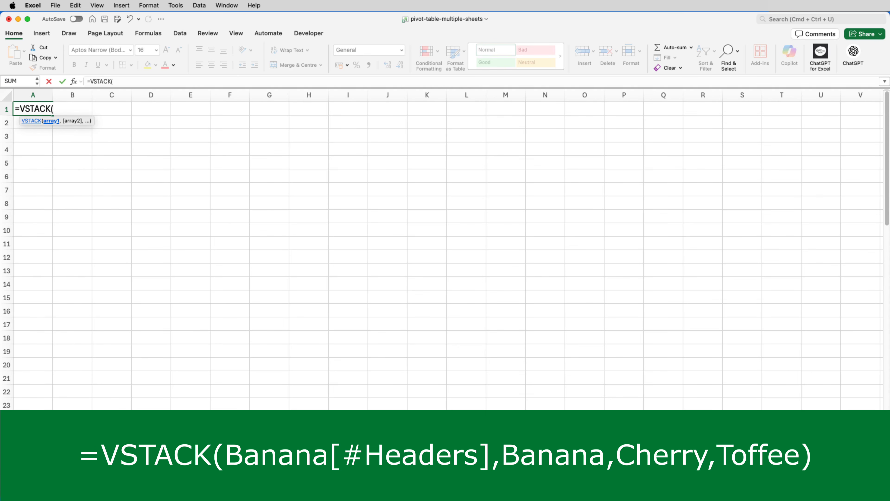
type("bana")
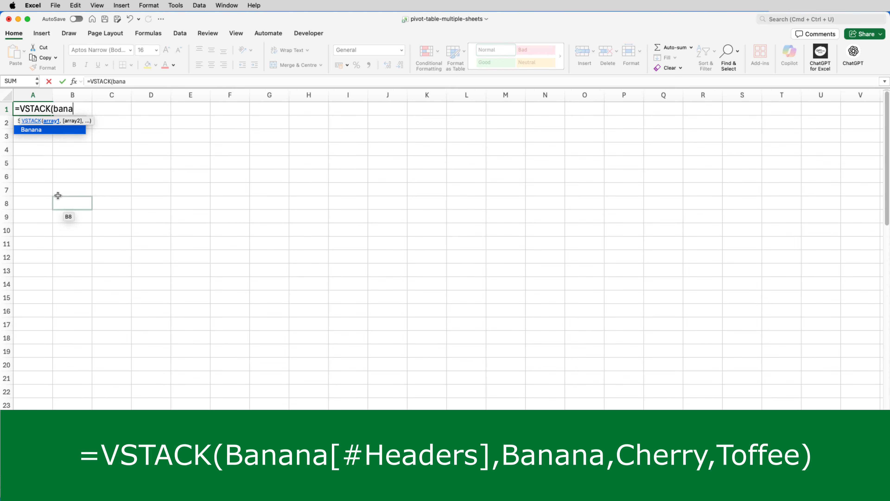
double_click(38, 132)
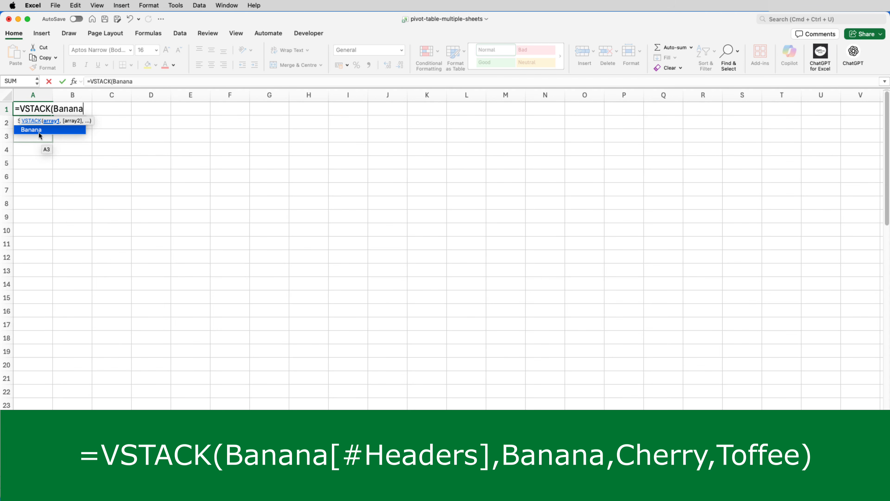
type("[")
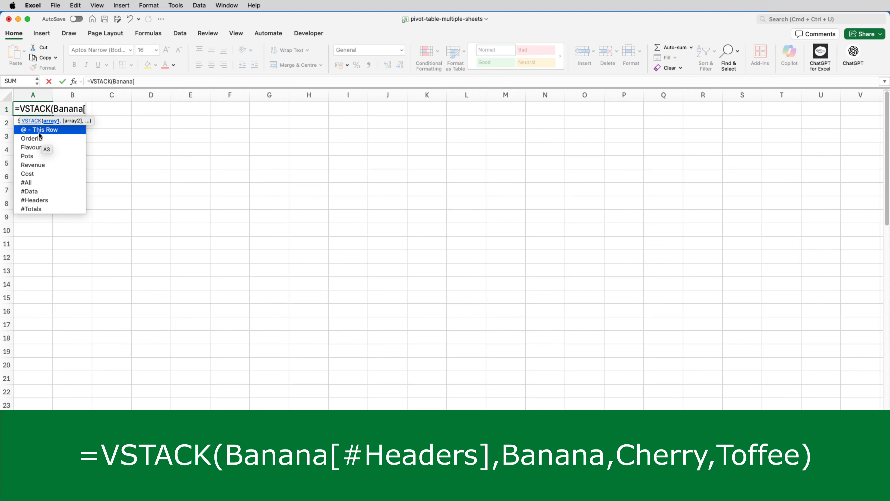
double_click(55, 201)
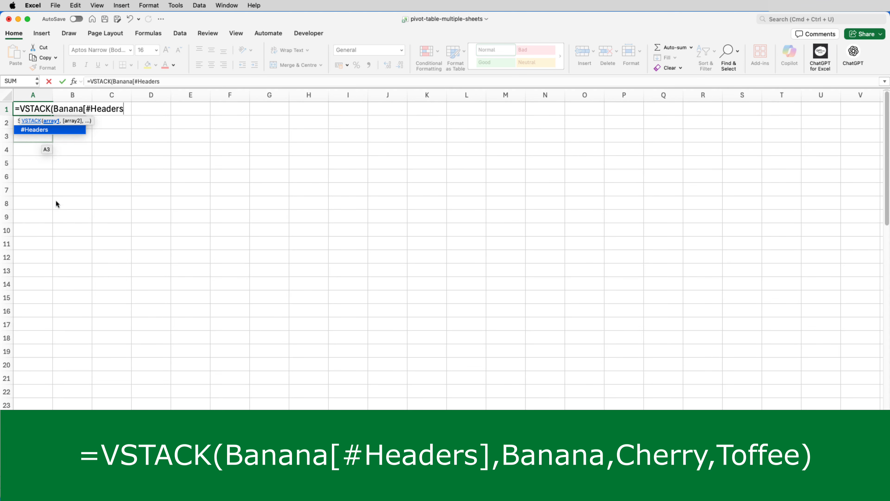
type("]")
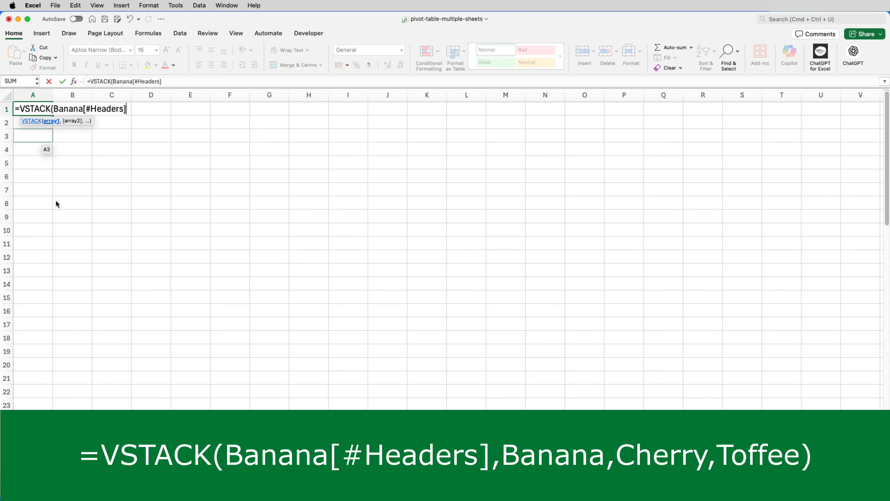
Add the Banana, Cherry and Toffee tables as the remaining VSTACK arrays and enter the formula.
type(",")
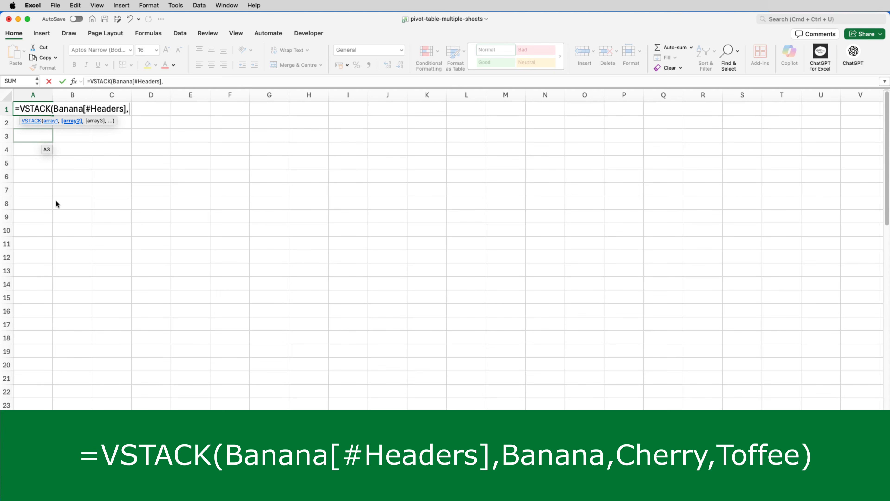
type("bana")
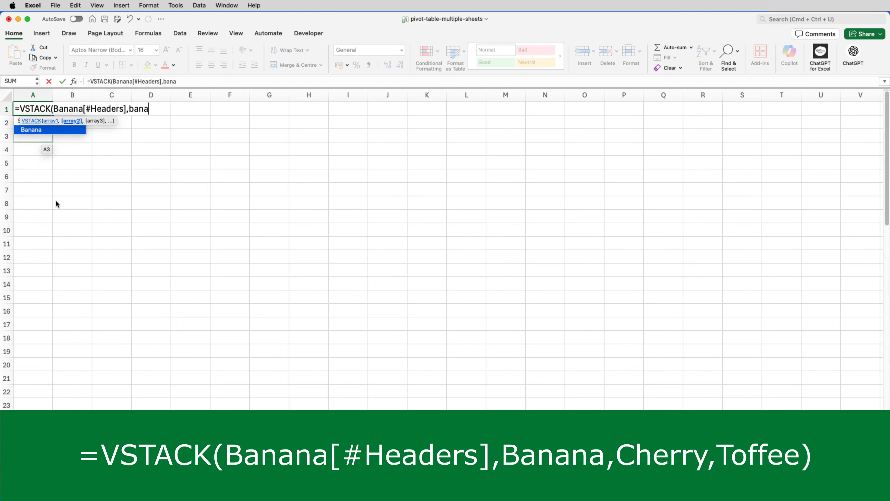
type("na[")
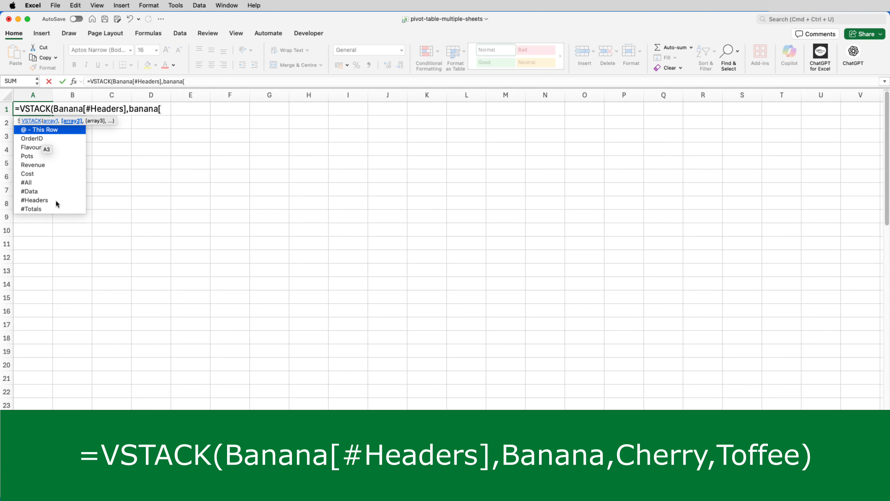
key("BackSpace")
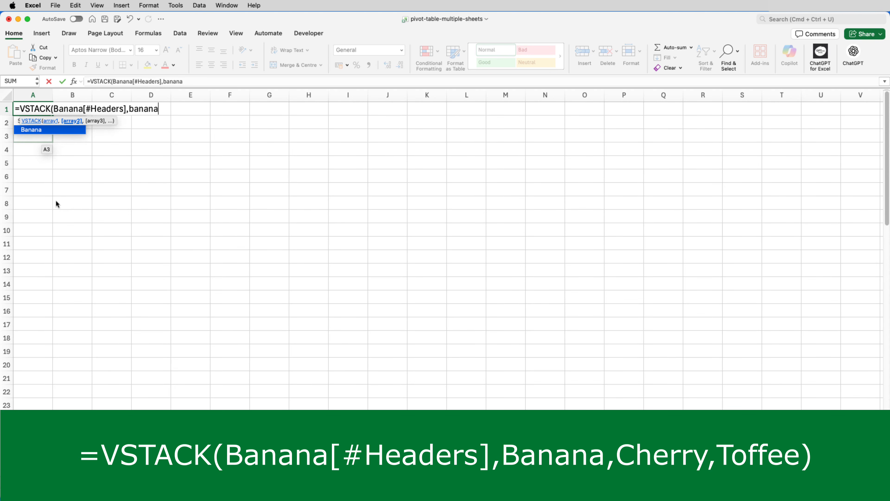
type(",")
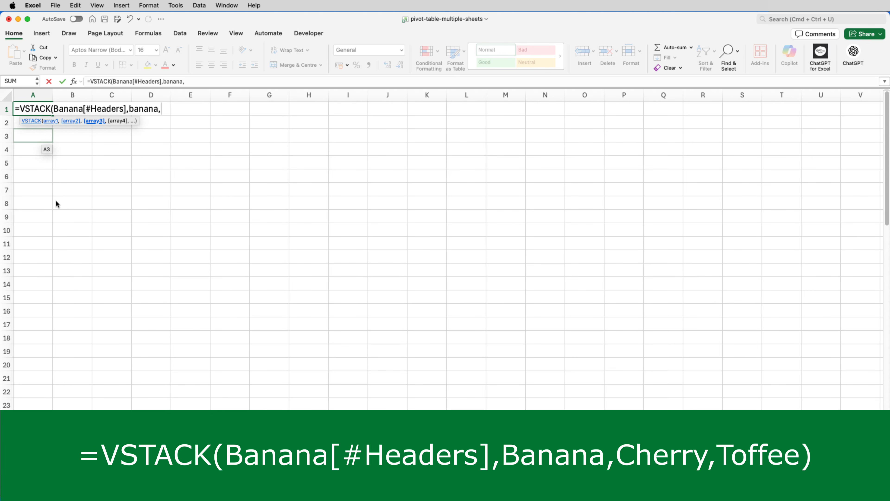
type("cherr")
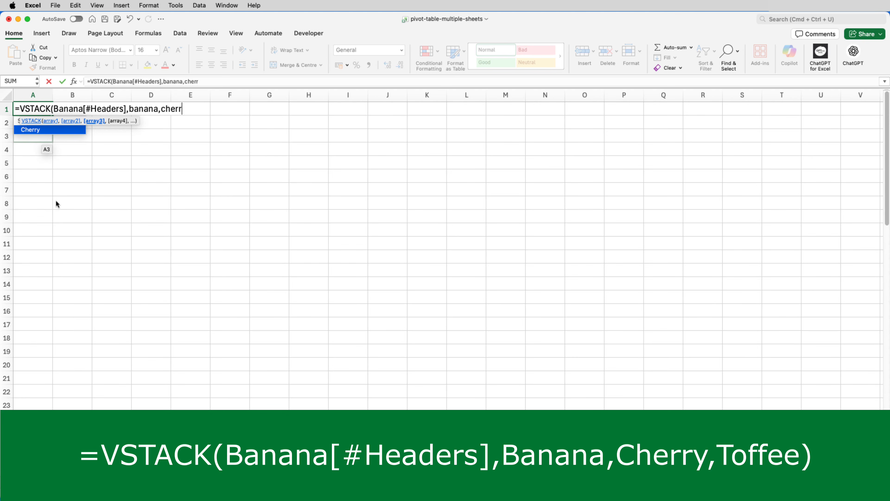
type("y")
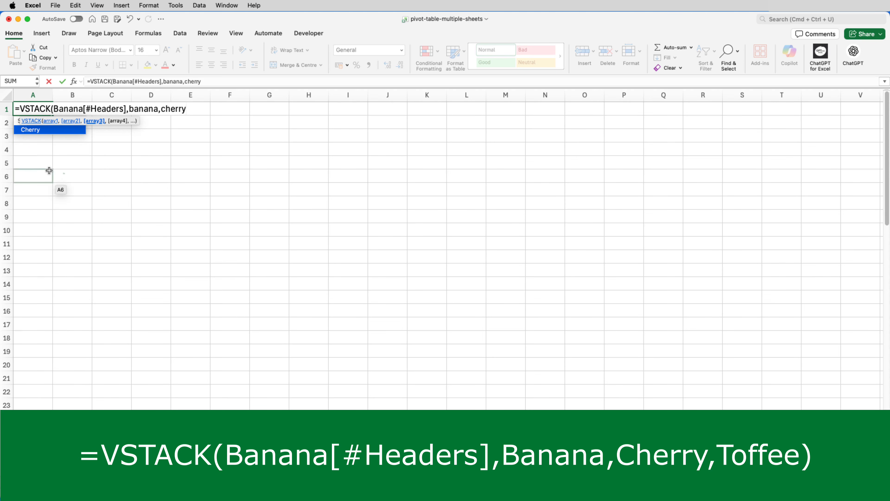
double_click(46, 129)
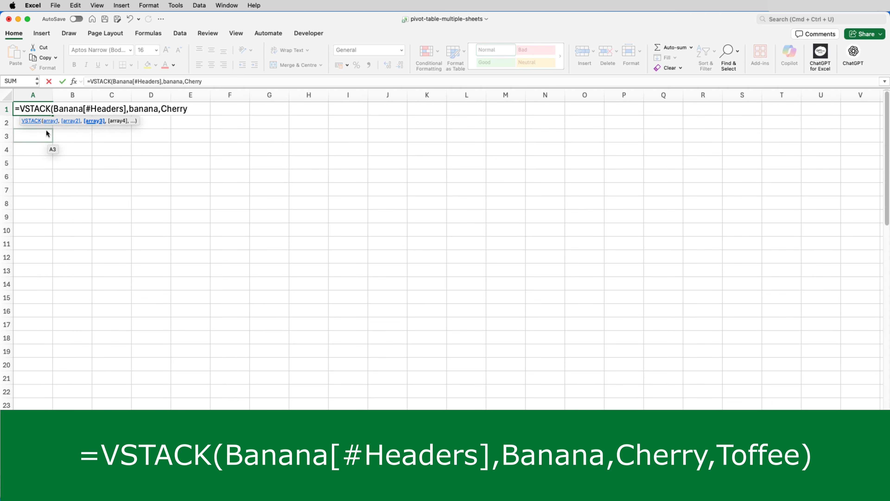
type(",Toff")
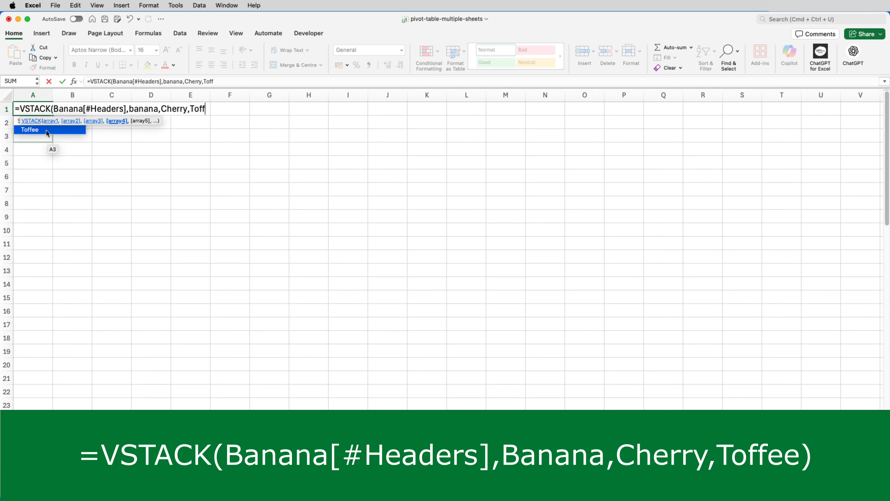
type("ee)")
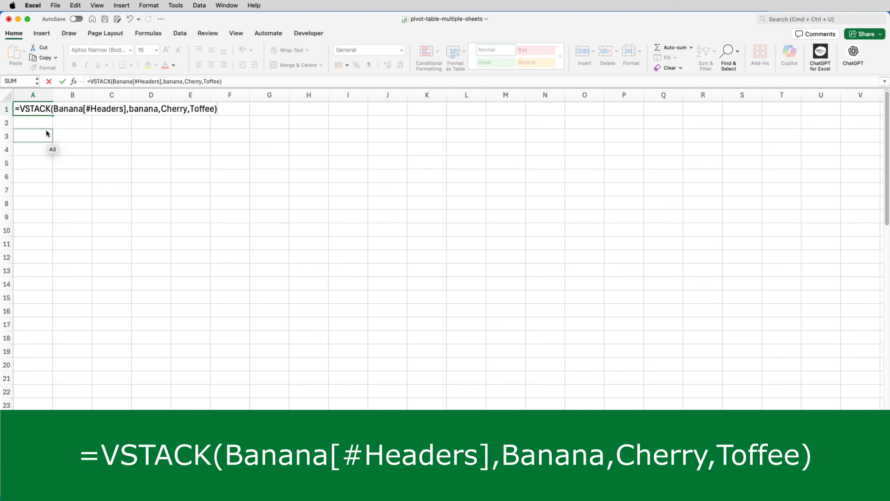
key("Return")
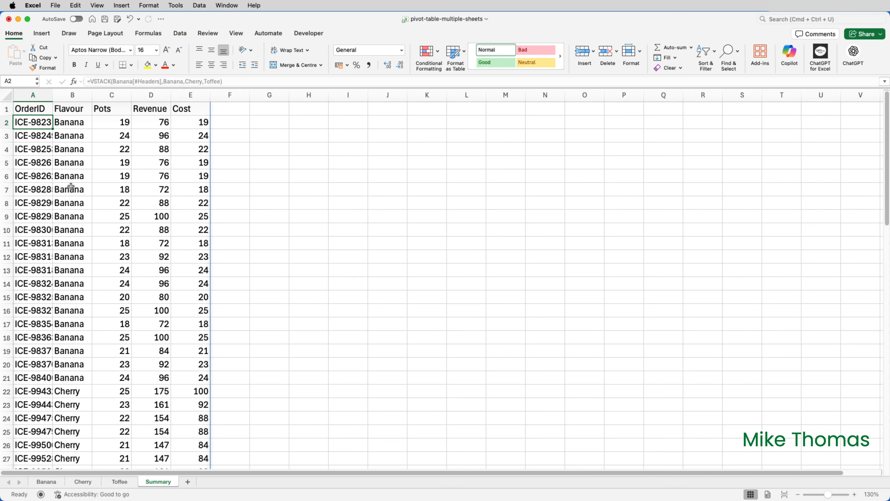
Examine the stacked Banana, Cherry and Toffee rows on the Summary sheet down to the last record.
scroll(71, 186, "down", 3)
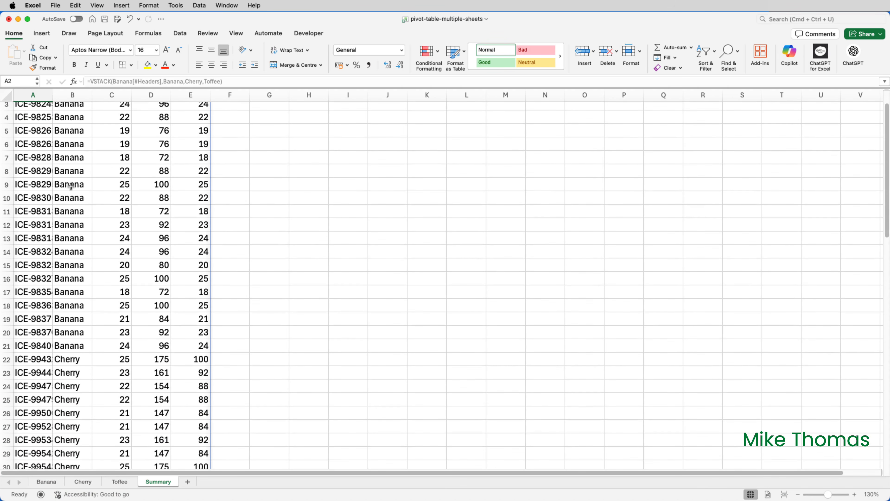
scroll(71, 186, "down", 7)
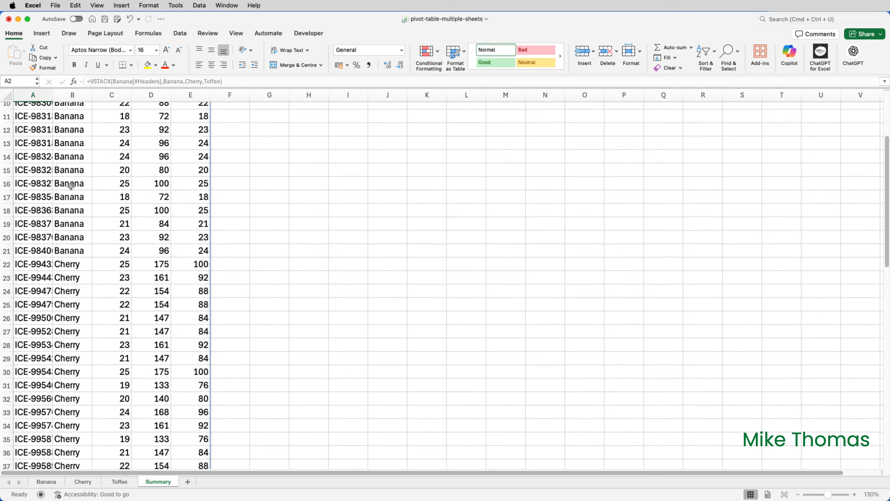
scroll(71, 186, "down", 20)
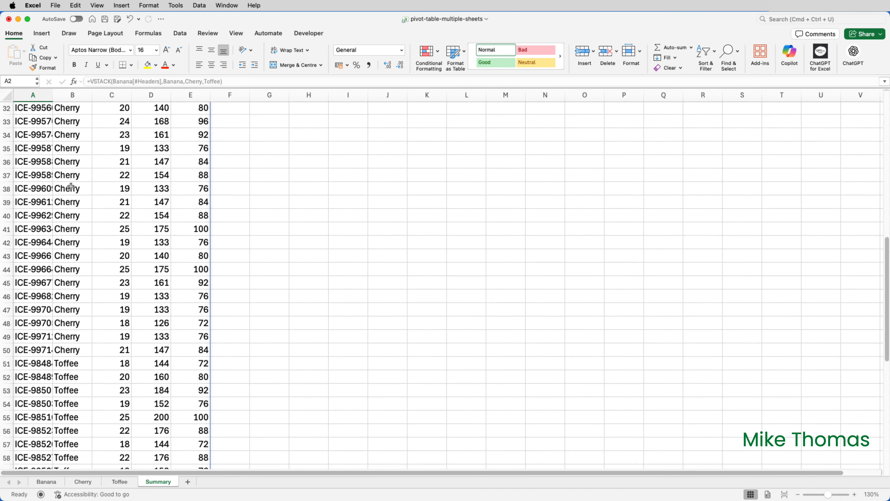
scroll(72, 187, "down", 6)
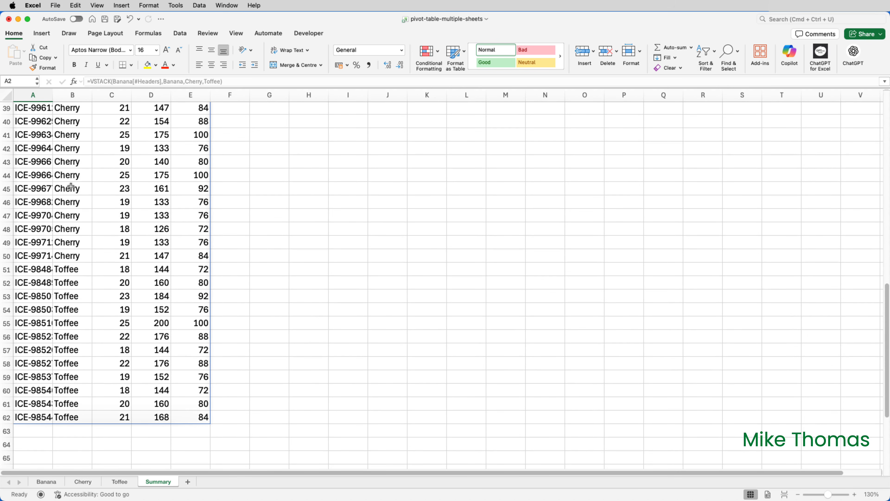
scroll(71, 187, "up", 20)
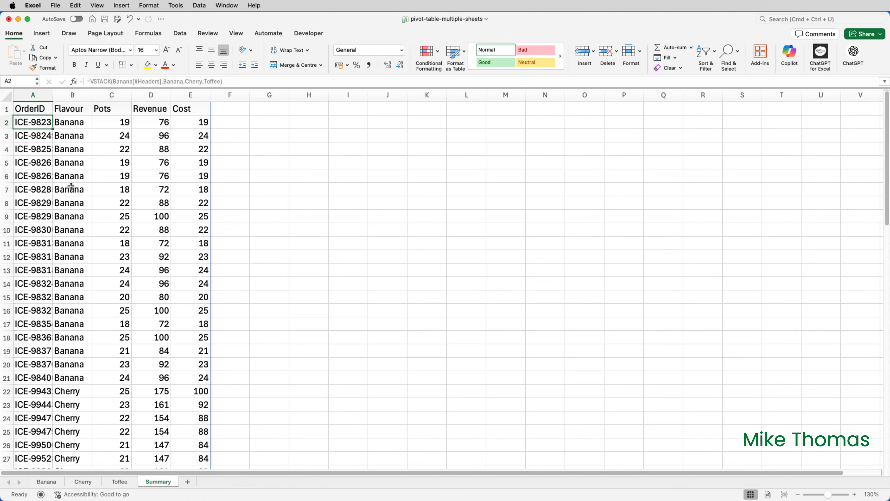
Create a pivot table from the spilled range A1# in cell H1 of the existing Summary sheet.
left_click(307, 112)
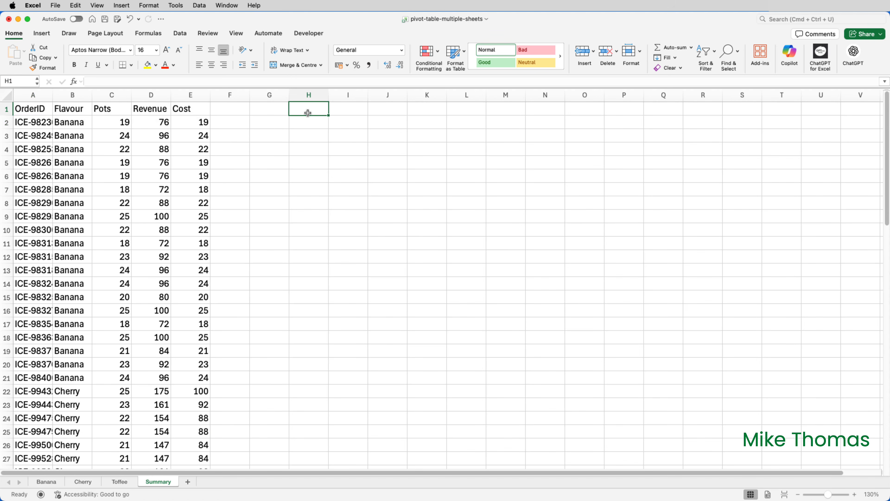
left_click(44, 35)
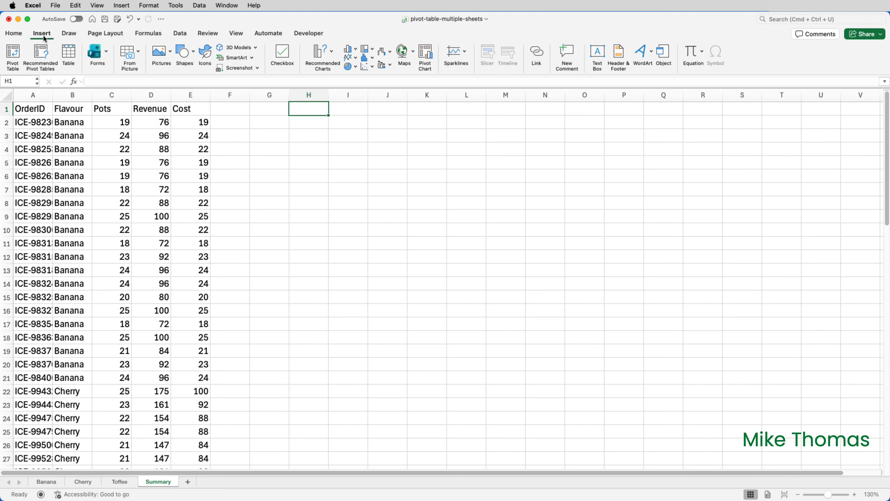
left_click(14, 55)
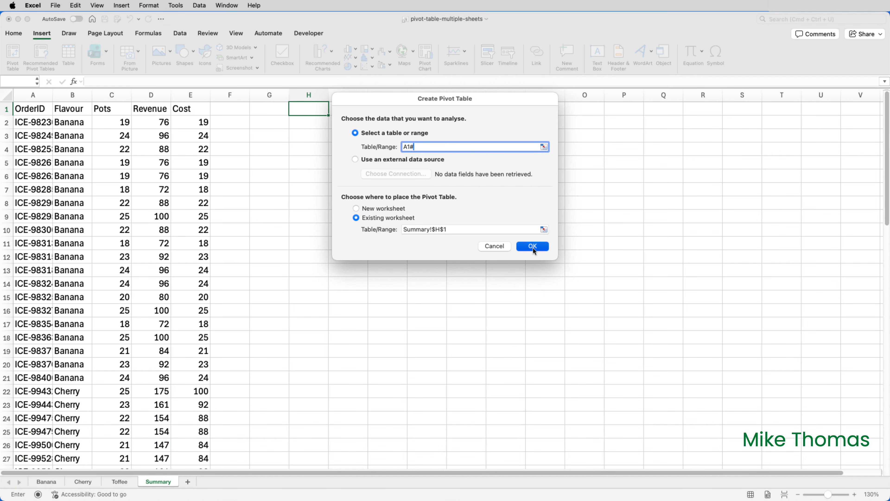
left_click(533, 247)
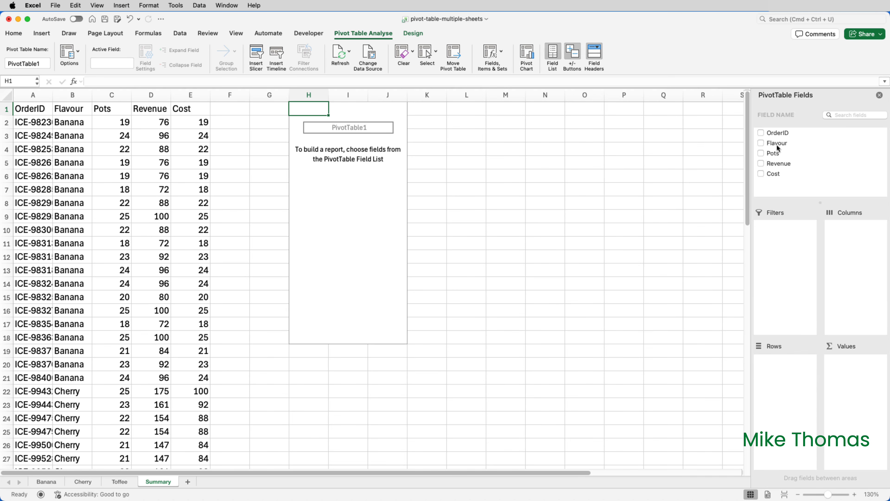
Add Flavour to the pivot table's rows and Revenue to its values.
left_click_drag(778, 145, 795, 380)
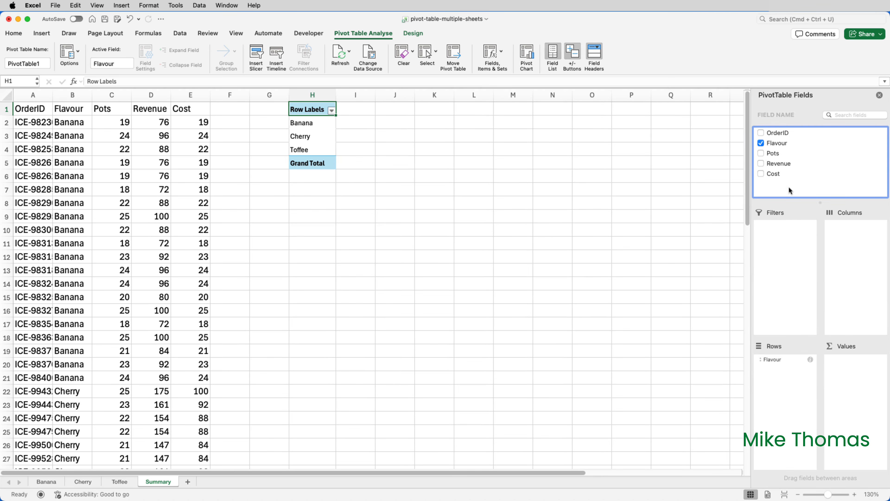
left_click_drag(779, 165, 864, 363)
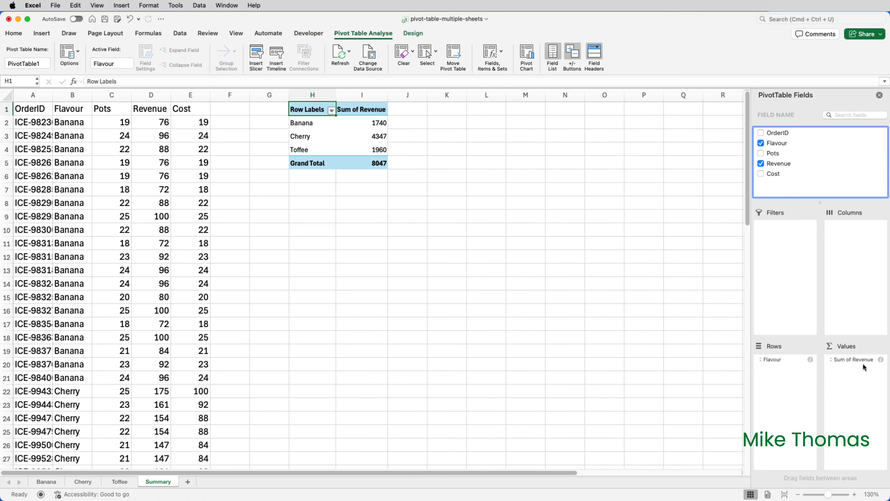
left_click(165, 485)
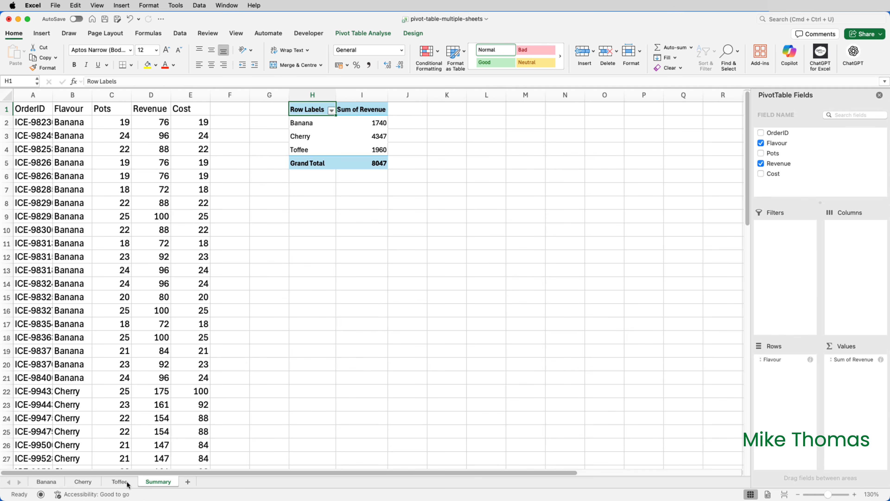
Start a new record in row 14 of the Toffee sheet's table with a new order ID and the flavour Toffee.
left_click(120, 481)
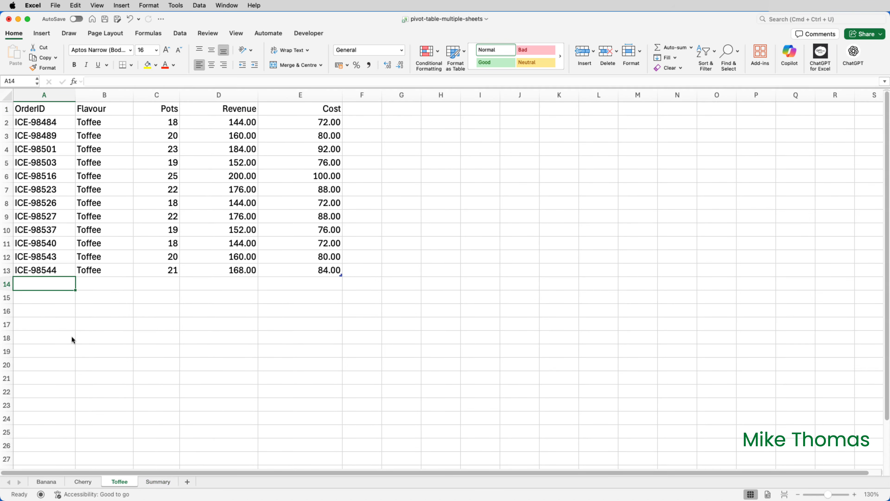
type("ICE-99")
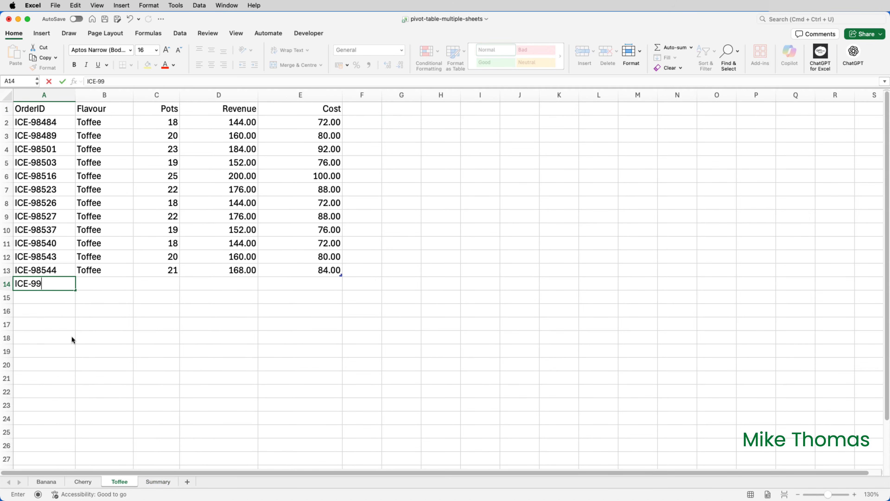
type("99")
key("Tab")
type("T")
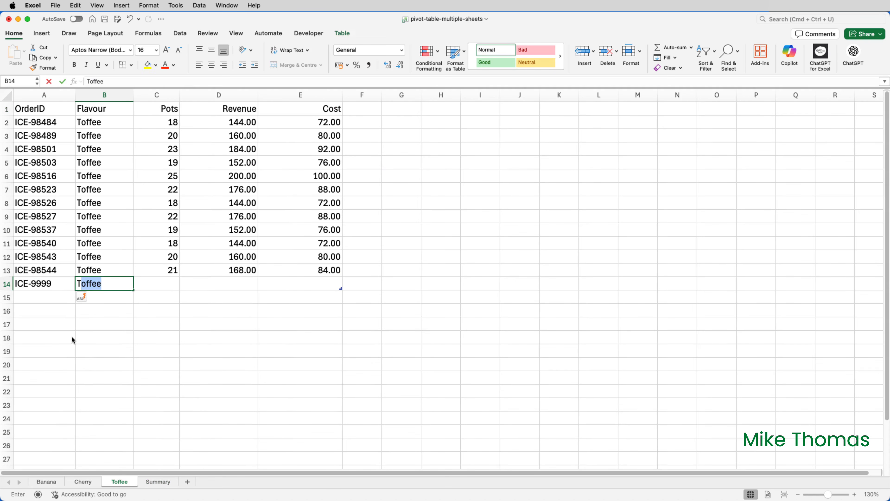
type("off")
key("Tab")
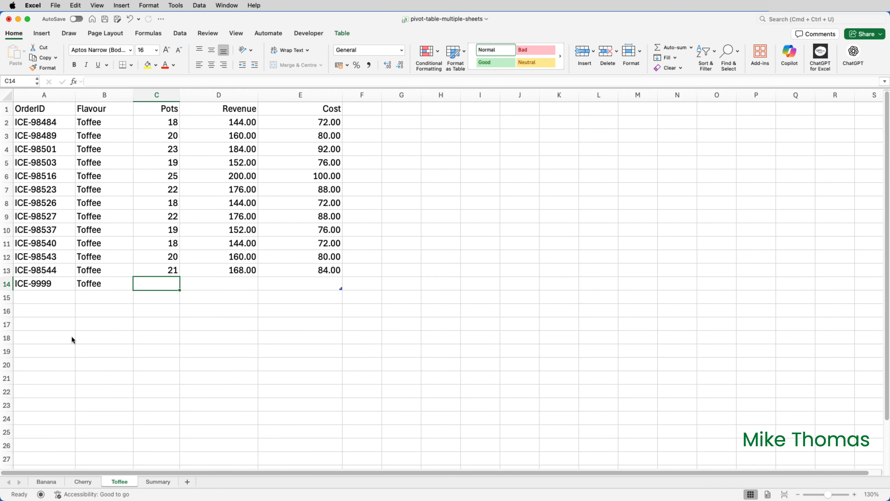
Complete the new Toffee record in row 14 with 10 pots, a revenue of 200 and a cost of 100.
type("10")
key("Tab")
type("2")
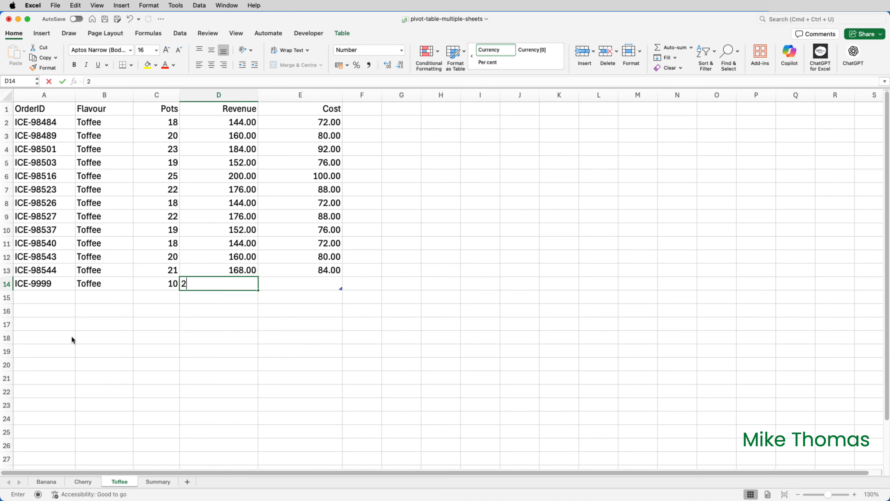
type("00")
key("Tab")
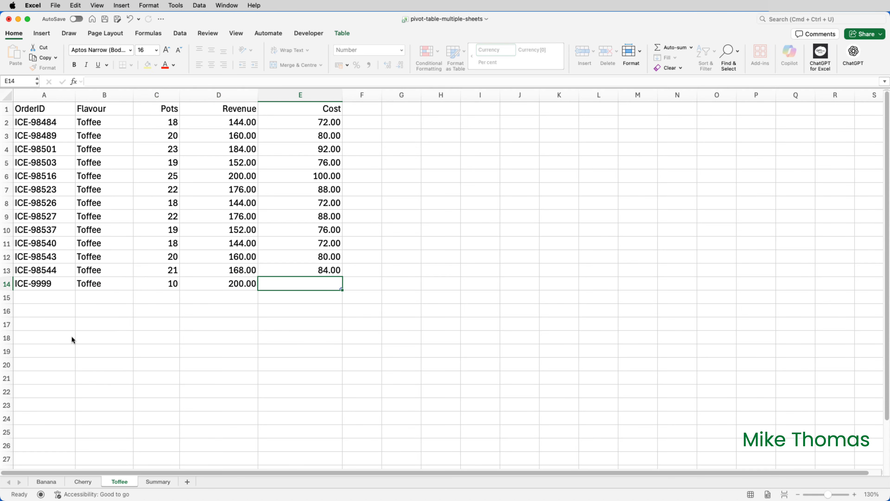
type("100")
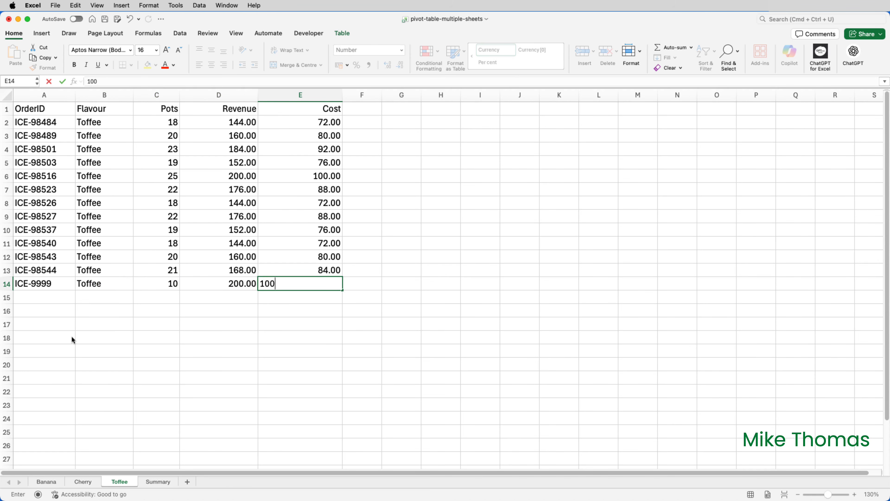
key("Return")
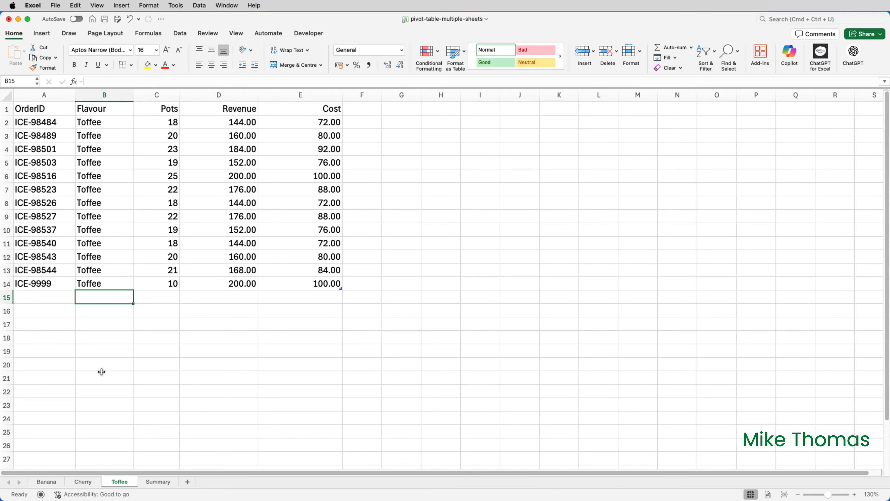
Check the end of the stacked data on the Summary sheet for the new record, comparing it with the Toffee sheet.
left_click(158, 482)
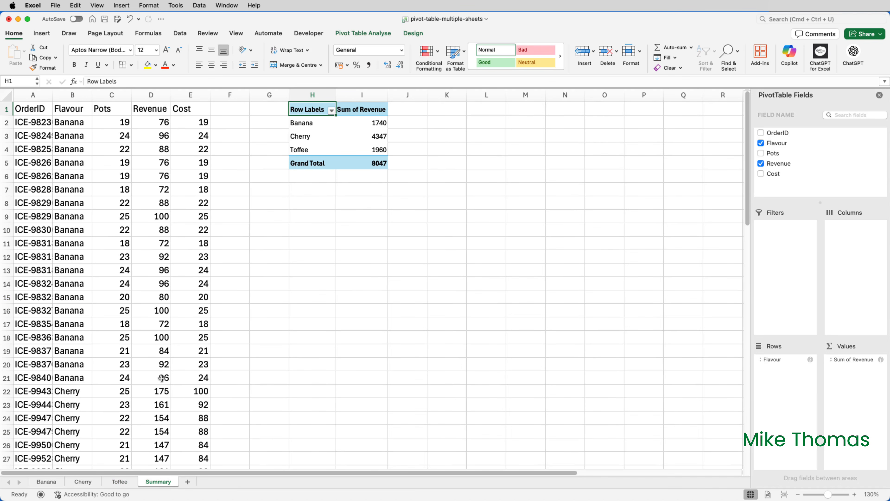
scroll(161, 367, "down", 3)
scroll(161, 367, "down", 8)
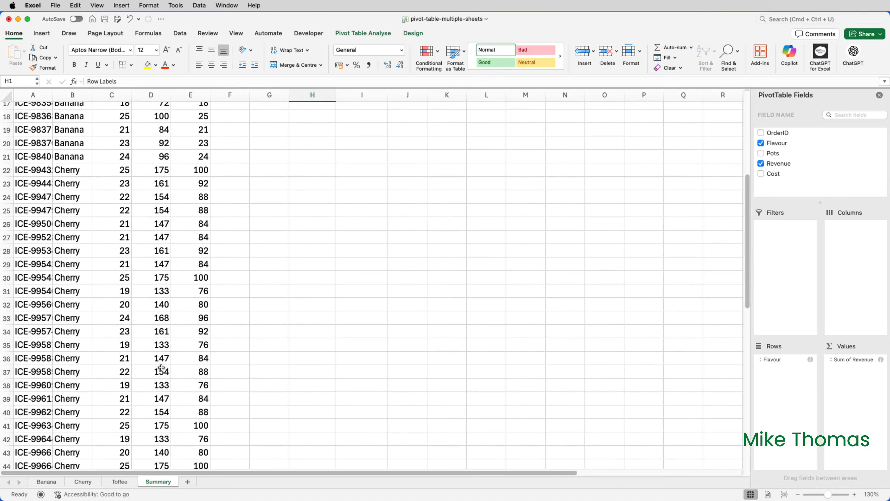
scroll(161, 368, "down", 4)
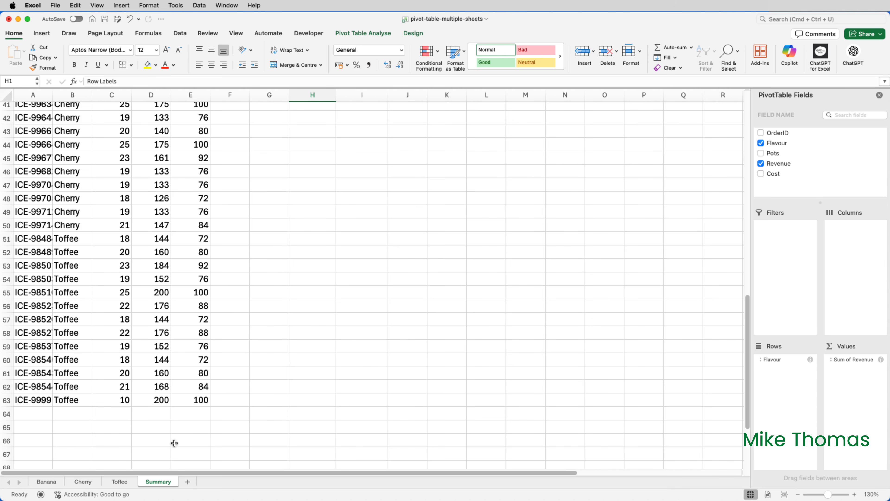
left_click(122, 483)
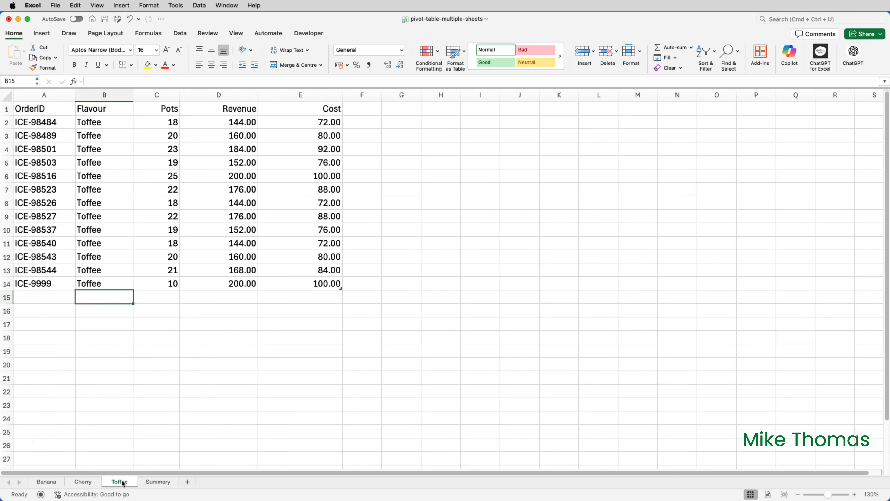
left_click(152, 483)
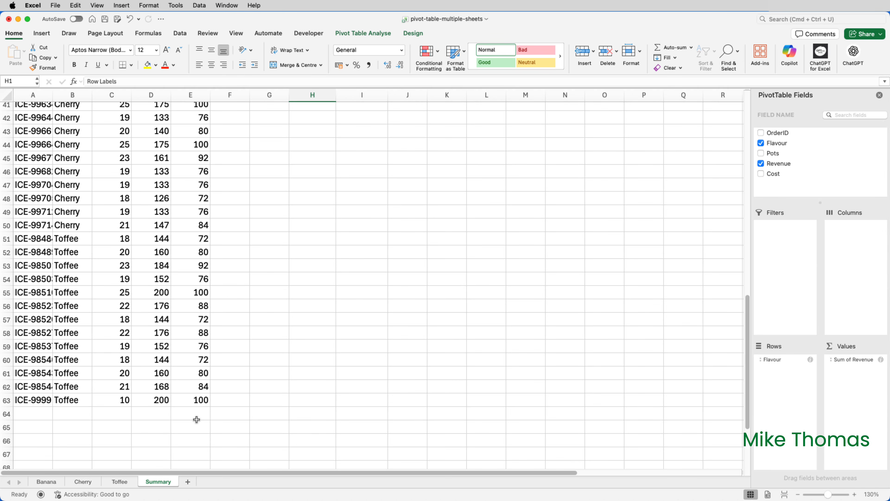
scroll(198, 417, "up", 9)
scroll(201, 401, "up", 5)
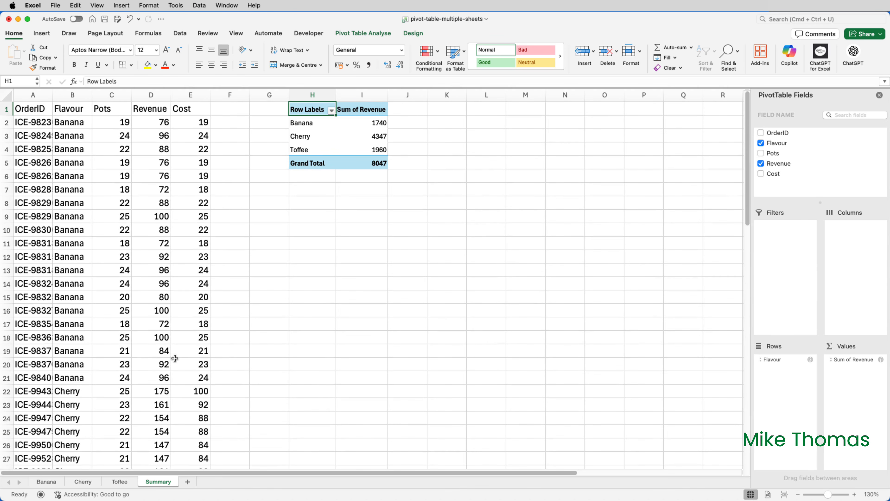
Refresh the workbook's data and reconfirm Summary!$A$1# as the pivot table's data source.
left_click(182, 33)
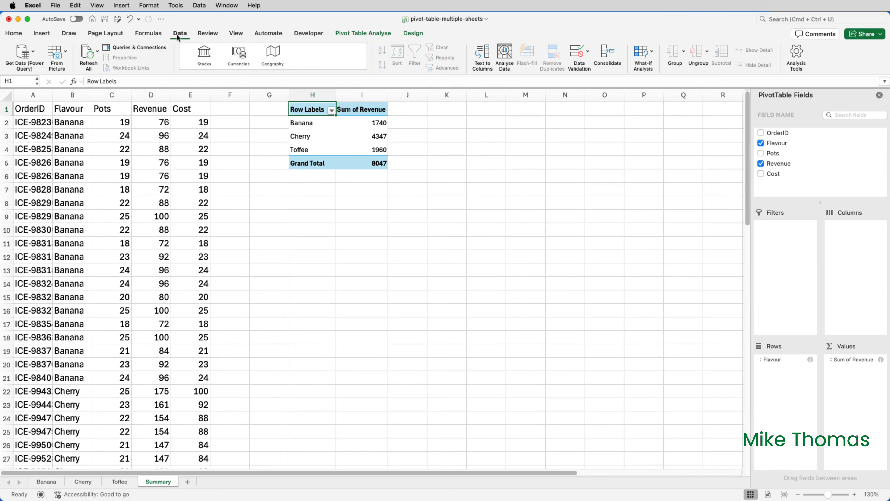
left_click(89, 55)
left_click(363, 34)
left_click(368, 55)
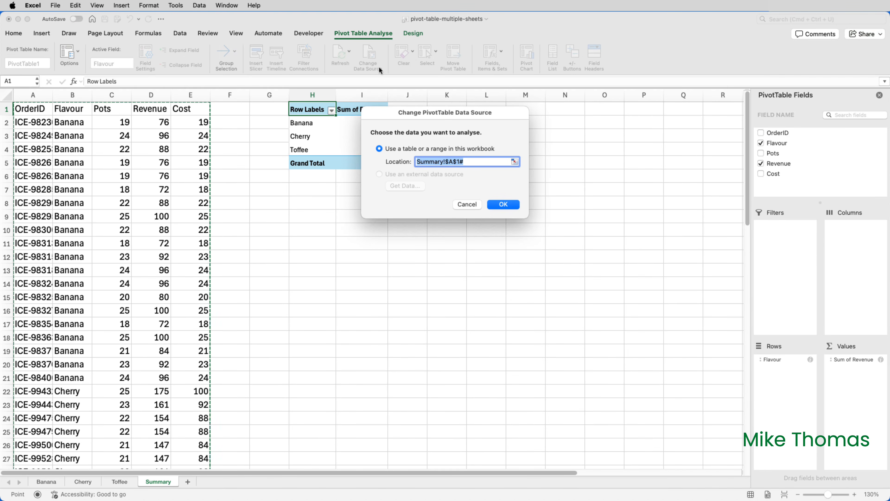
left_click(473, 161)
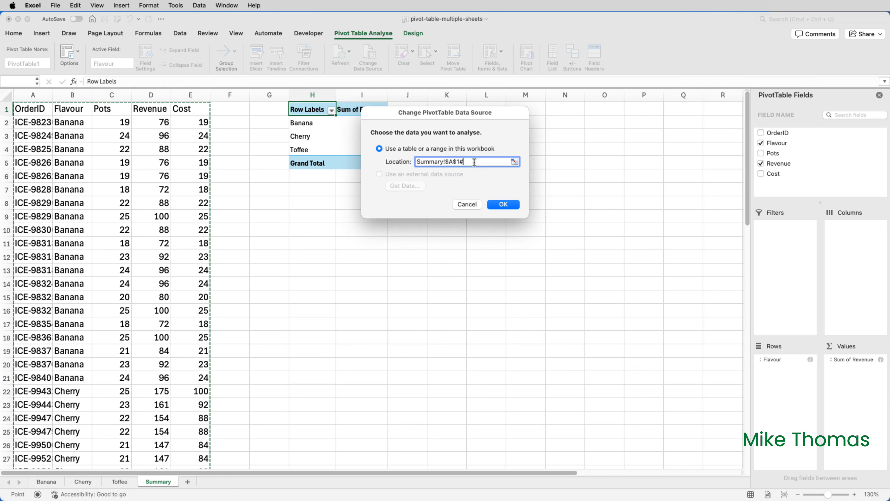
key("Return")
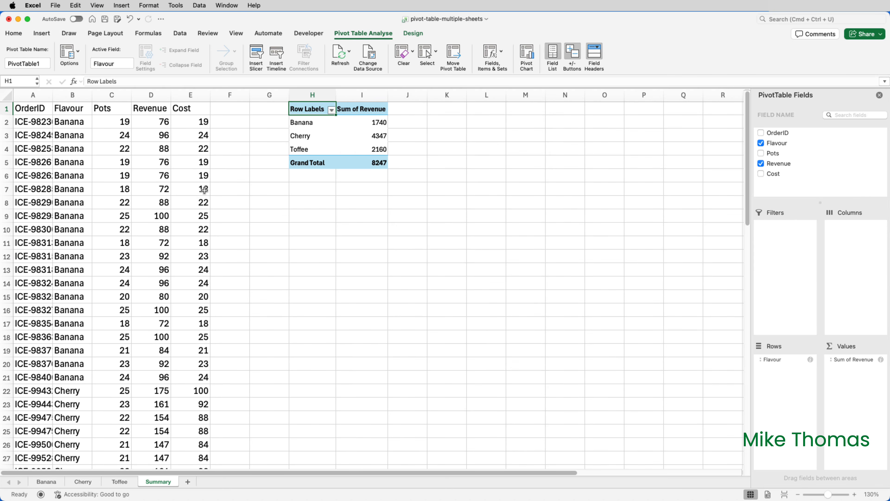
Review the pivot table and stacked rows on the Summary sheet against the records on the Toffee sheet.
scroll(205, 190, "down", 3)
scroll(204, 190, "up", 3)
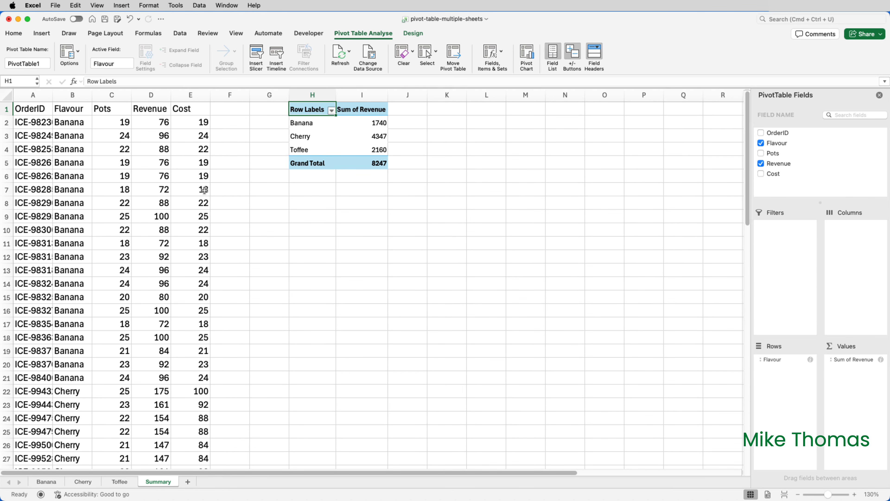
scroll(204, 190, "down", 5)
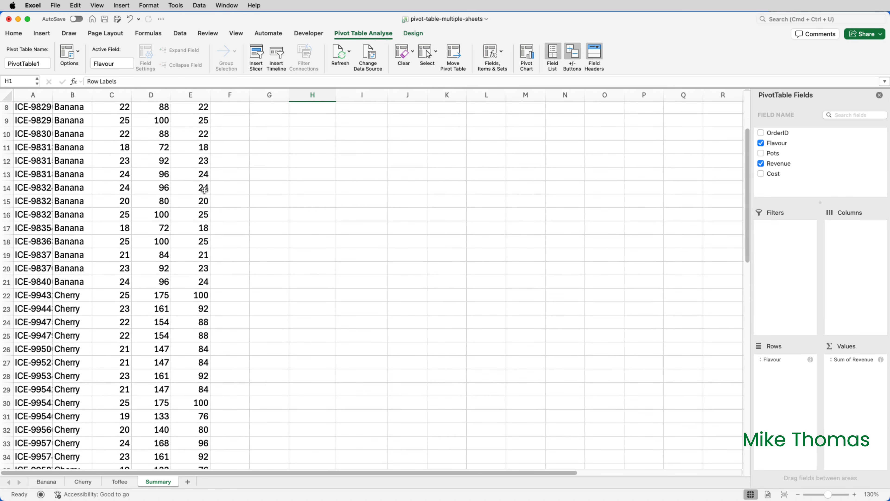
scroll(205, 190, "up", 5)
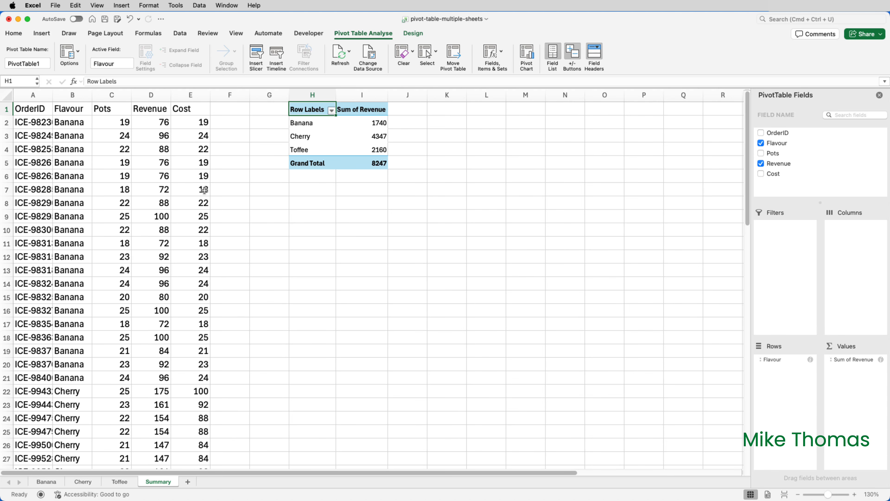
left_click(134, 483)
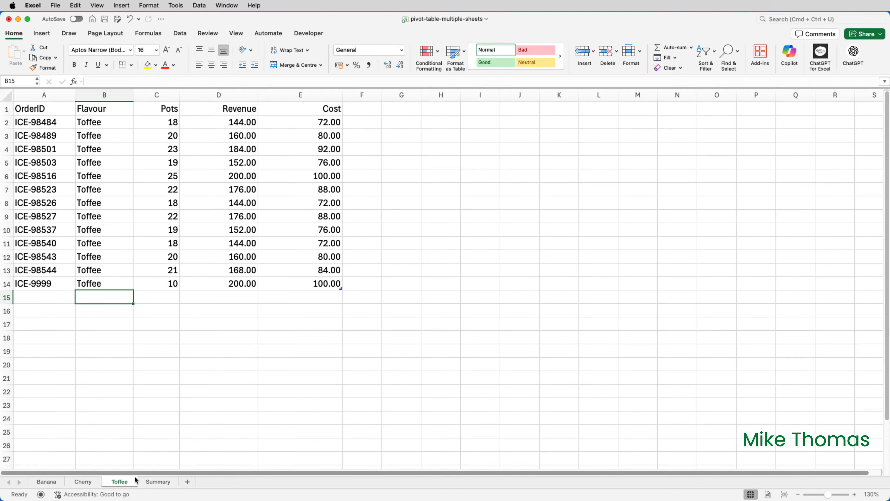
left_click(150, 484)
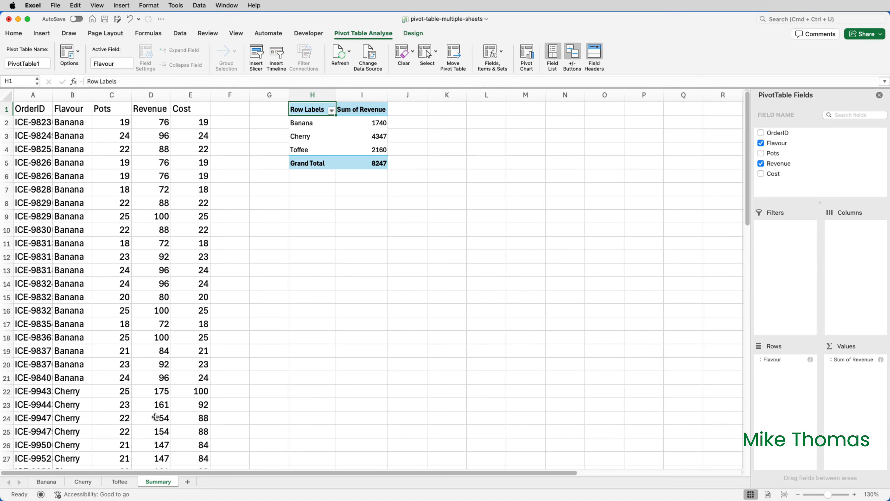
scroll(155, 417, "down", 7)
scroll(155, 415, "down", 10)
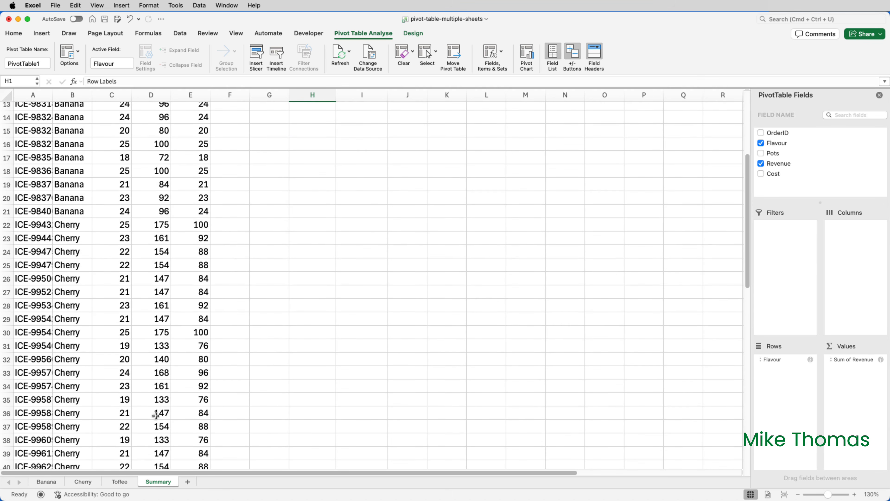
scroll(155, 416, "down", 5)
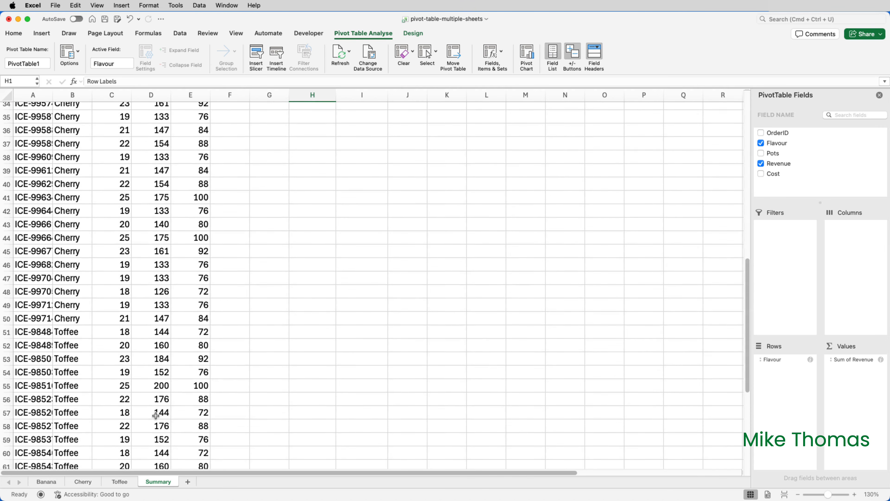